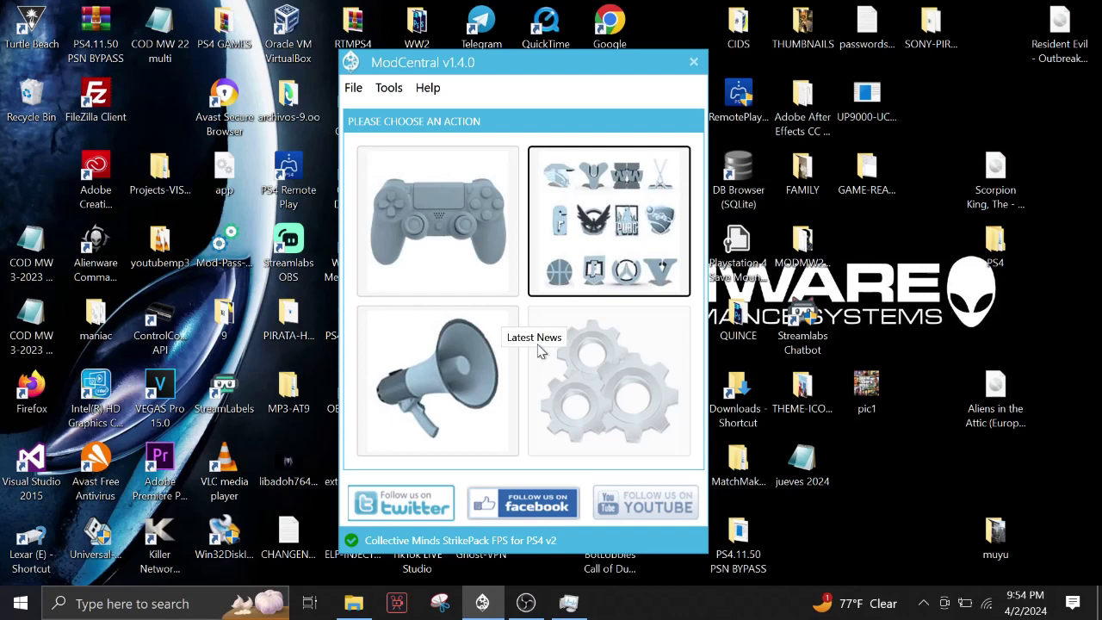
Open the available GamePacks and bring up the mod configuration of the COD MW 3-2023 pack in slot 2.
click(590, 269)
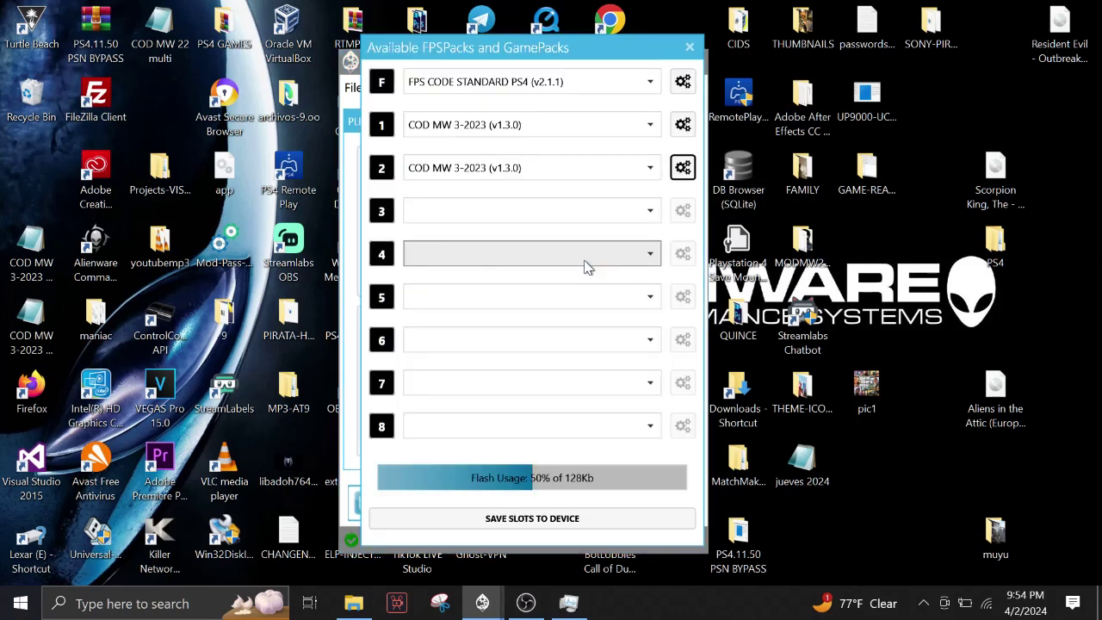
click(650, 168)
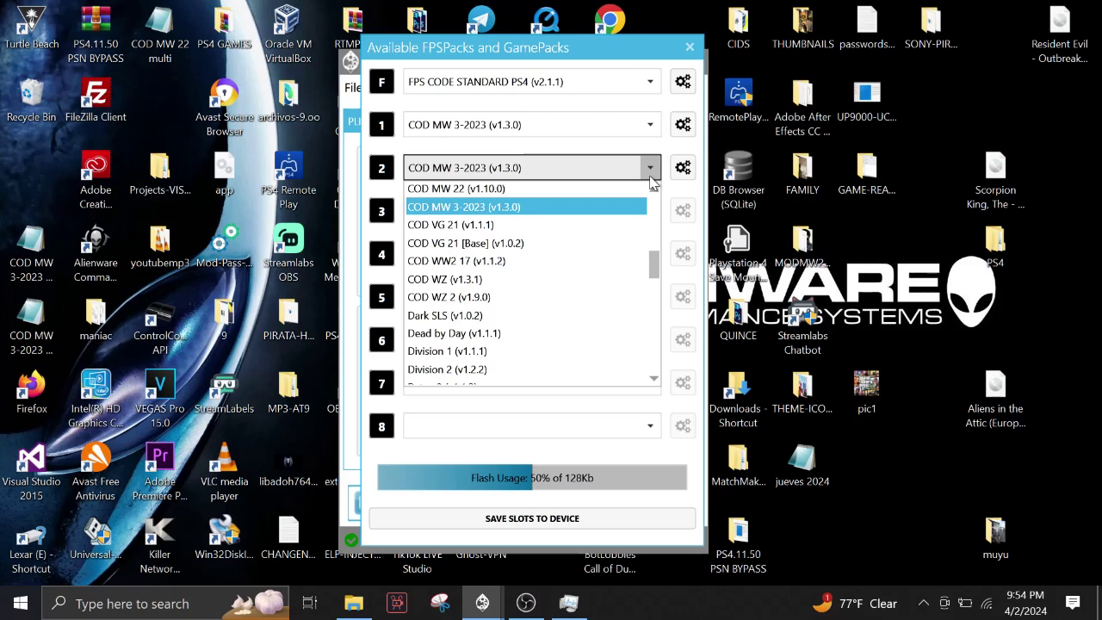
click(681, 181)
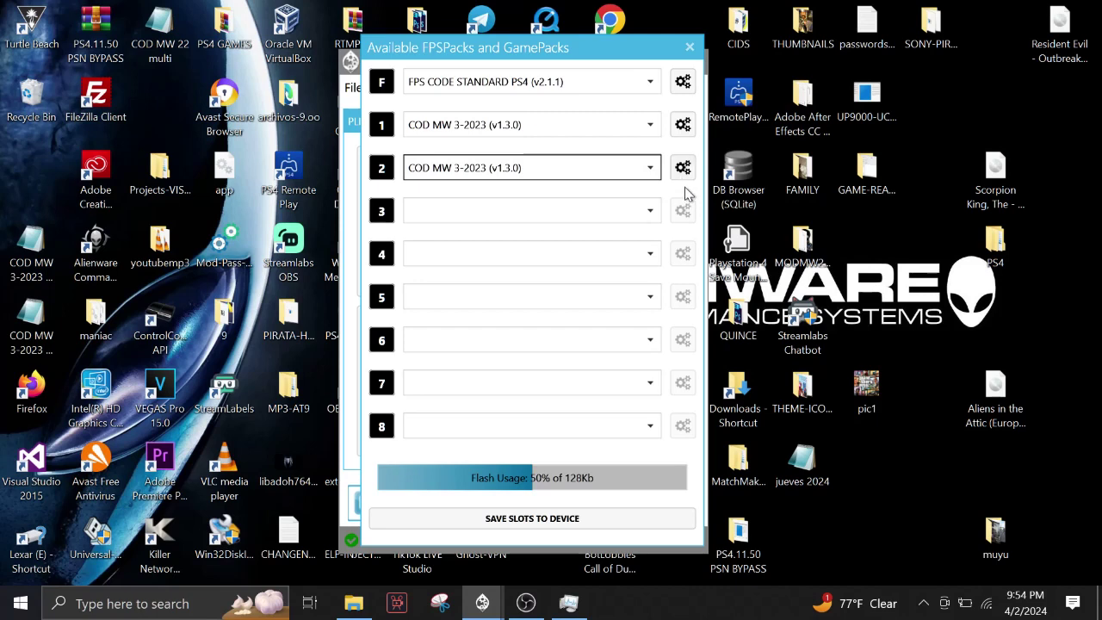
click(685, 175)
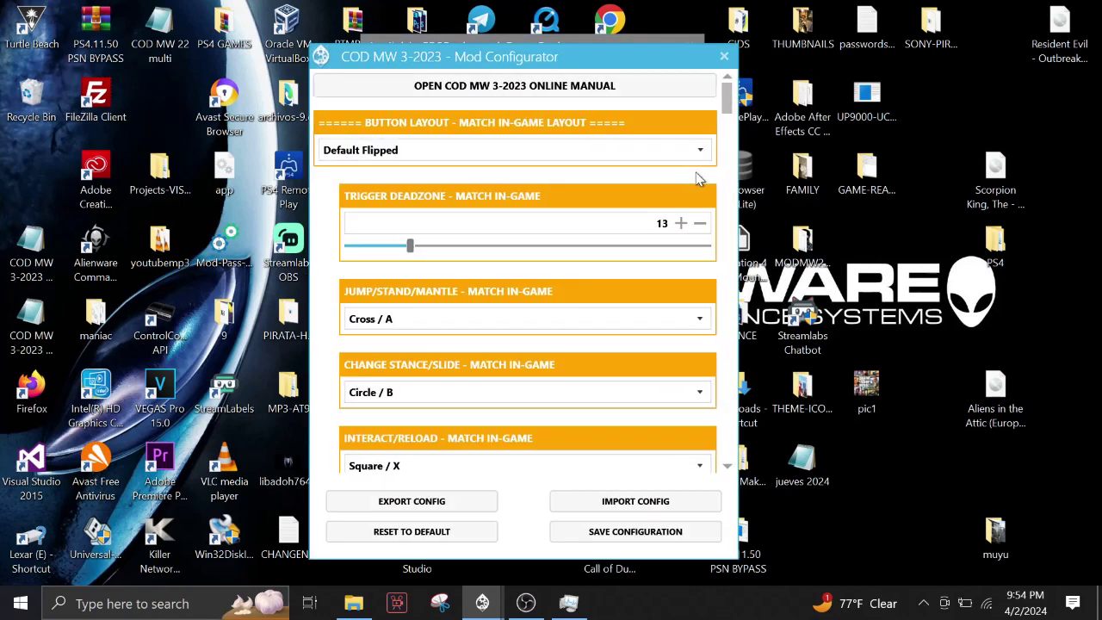
Try the Default option for the button layout.
click(701, 161)
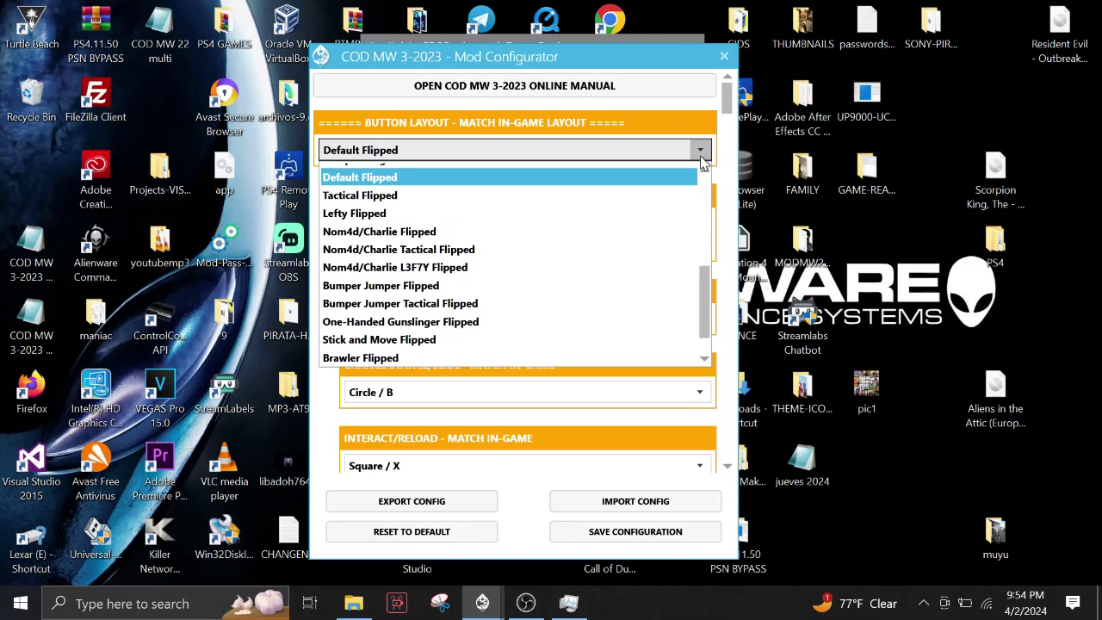
click(364, 179)
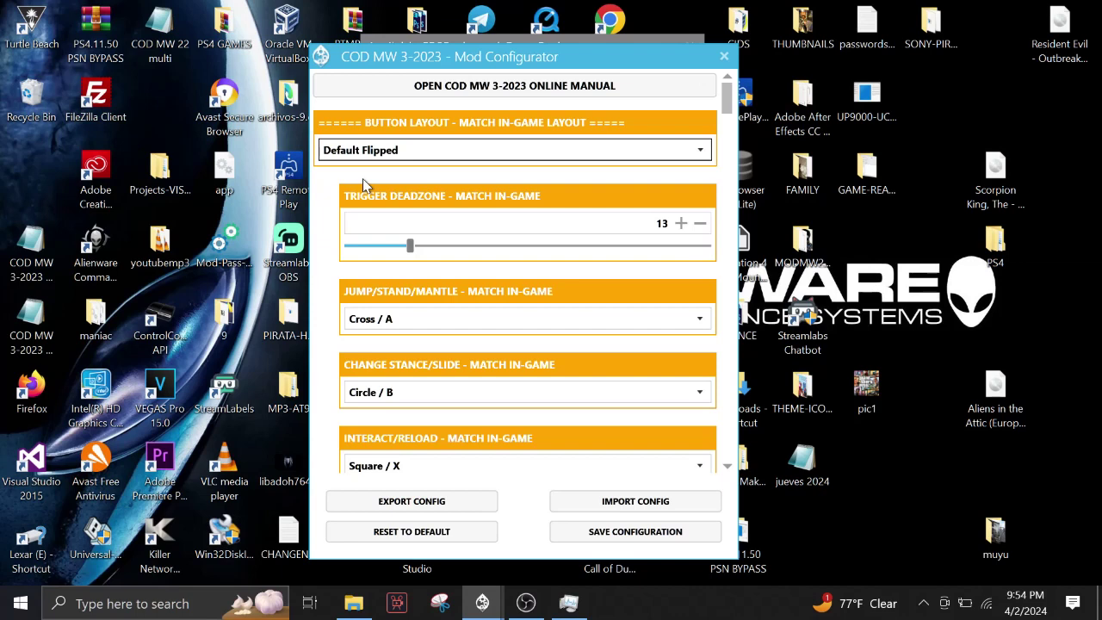
click(701, 151)
drag(711, 263, 711, 172)
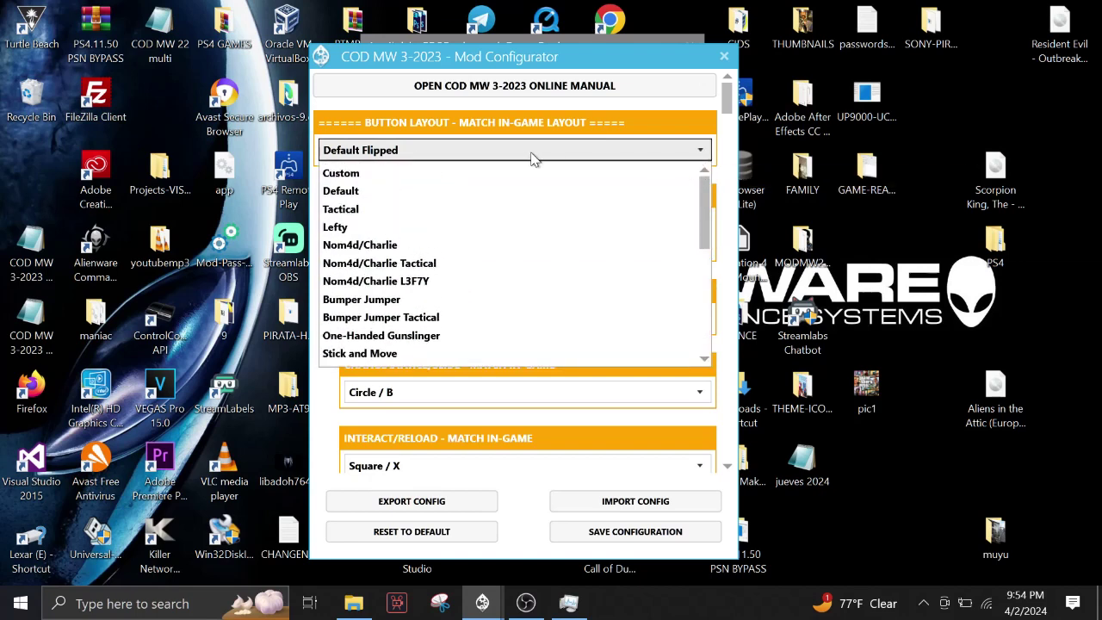
click(355, 191)
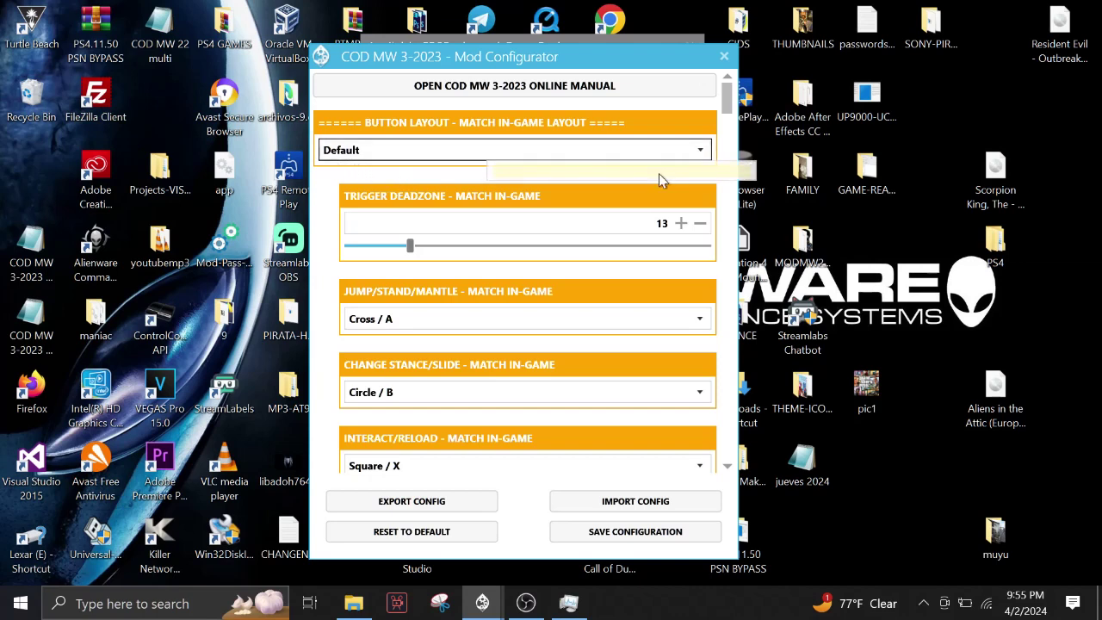
Set the button layout to Default Flipped.
click(702, 153)
drag(707, 215, 708, 258)
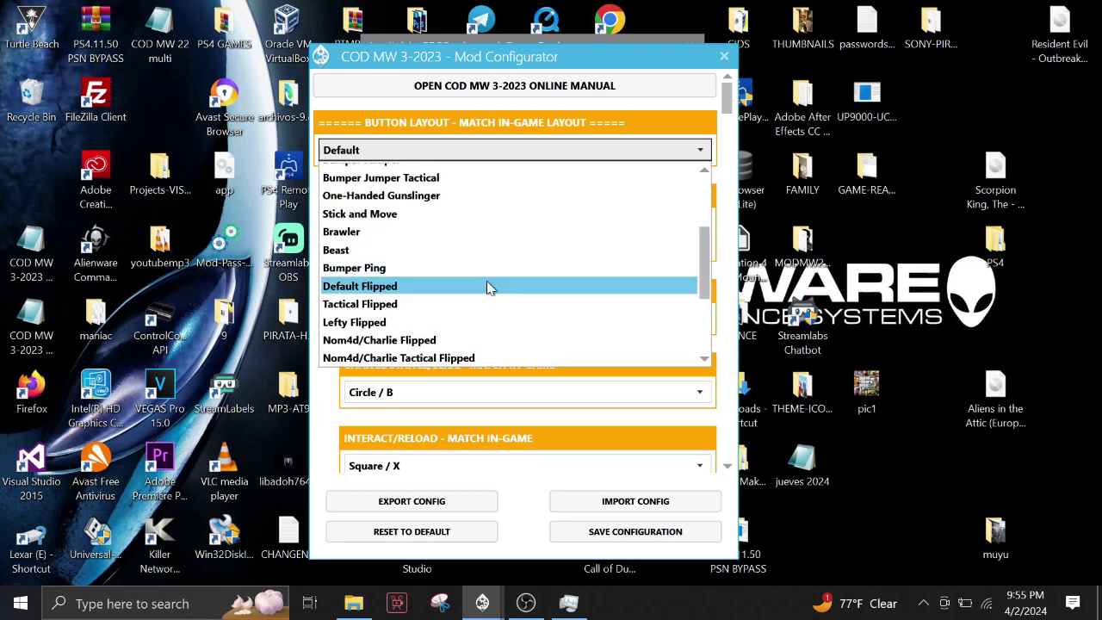
click(385, 288)
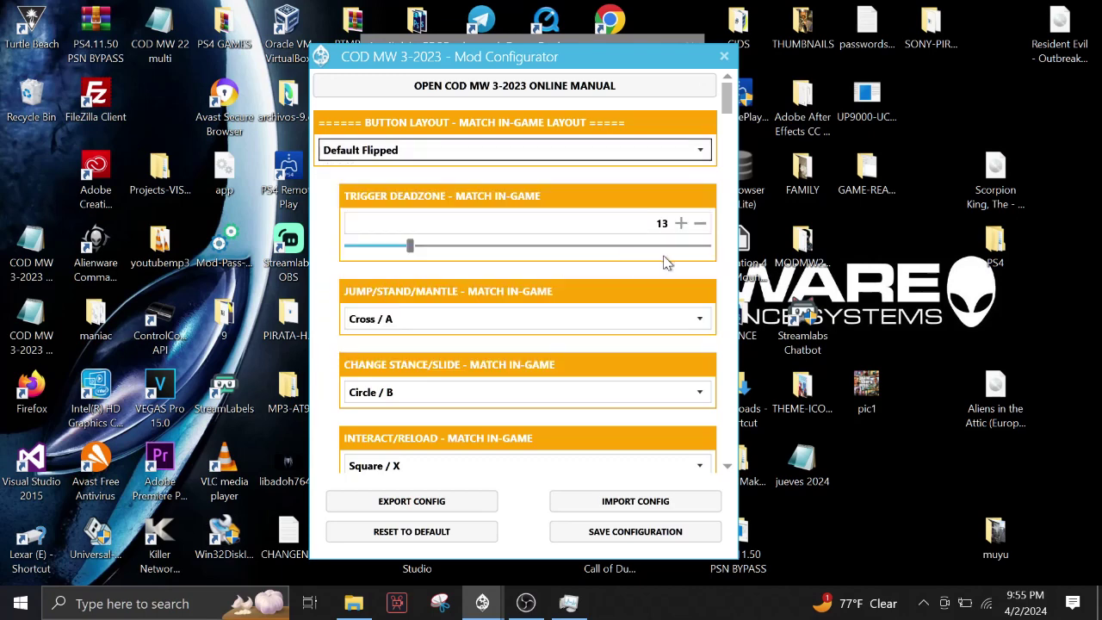
Try lower and higher stick sensitivity values, then return the stick sensitivity to 10.
drag(727, 107, 729, 118)
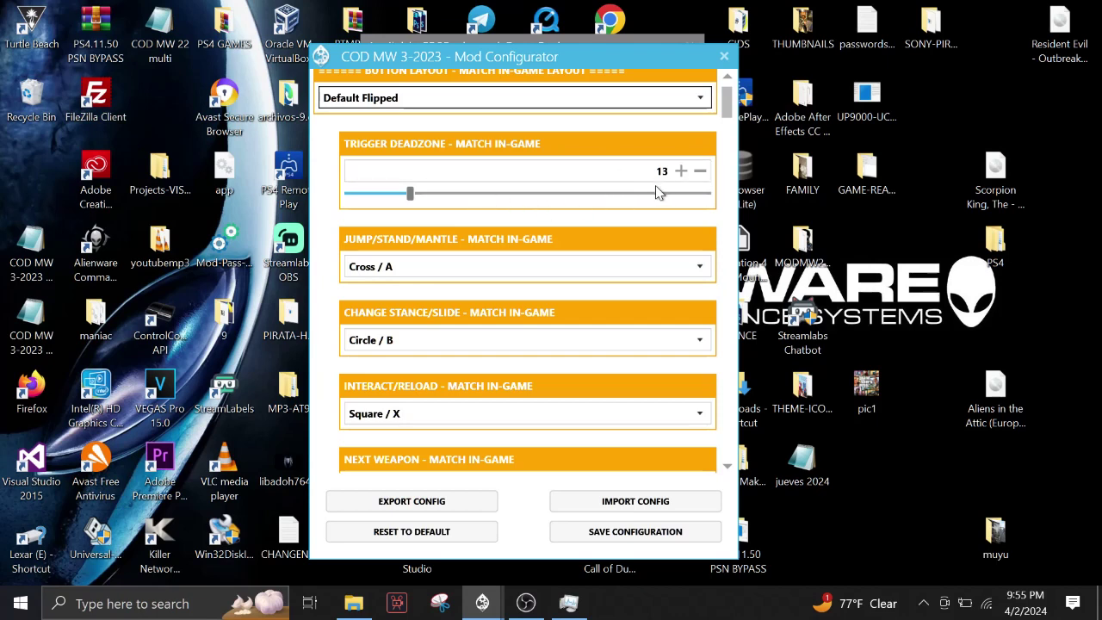
drag(728, 106, 732, 178)
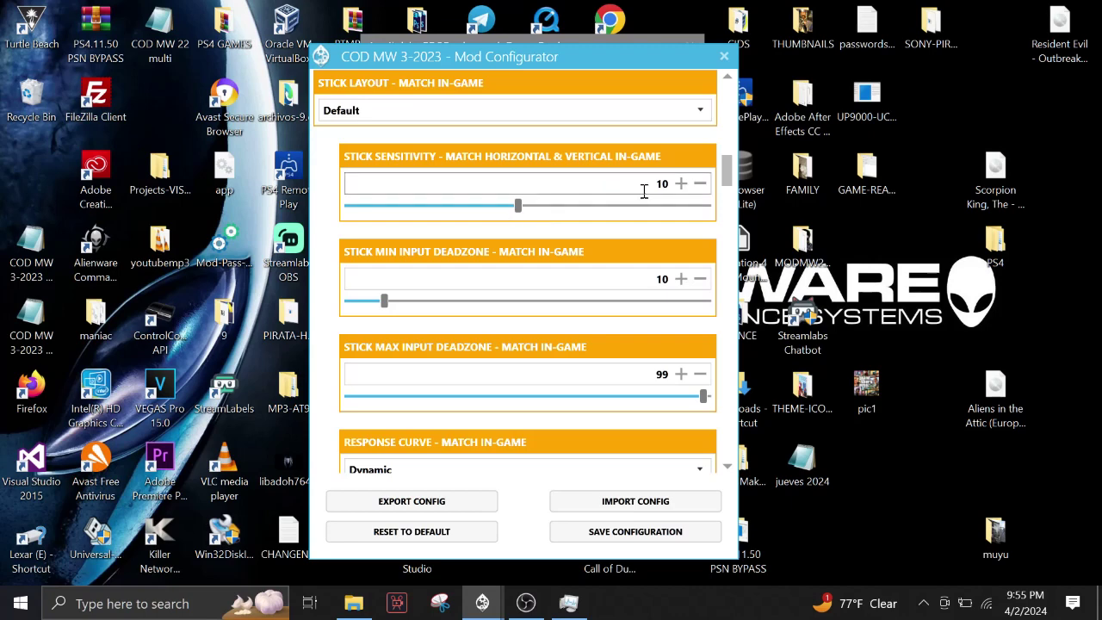
click(699, 184)
click(699, 183)
click(680, 184)
click(680, 184)
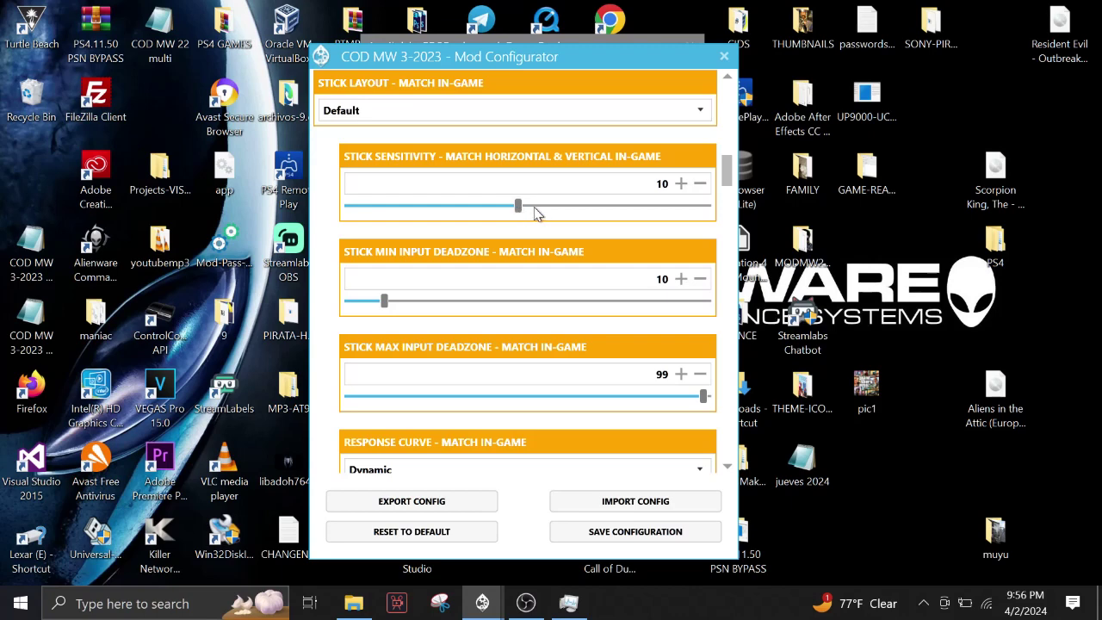
click(680, 184)
click(680, 184)
click(700, 184)
click(704, 185)
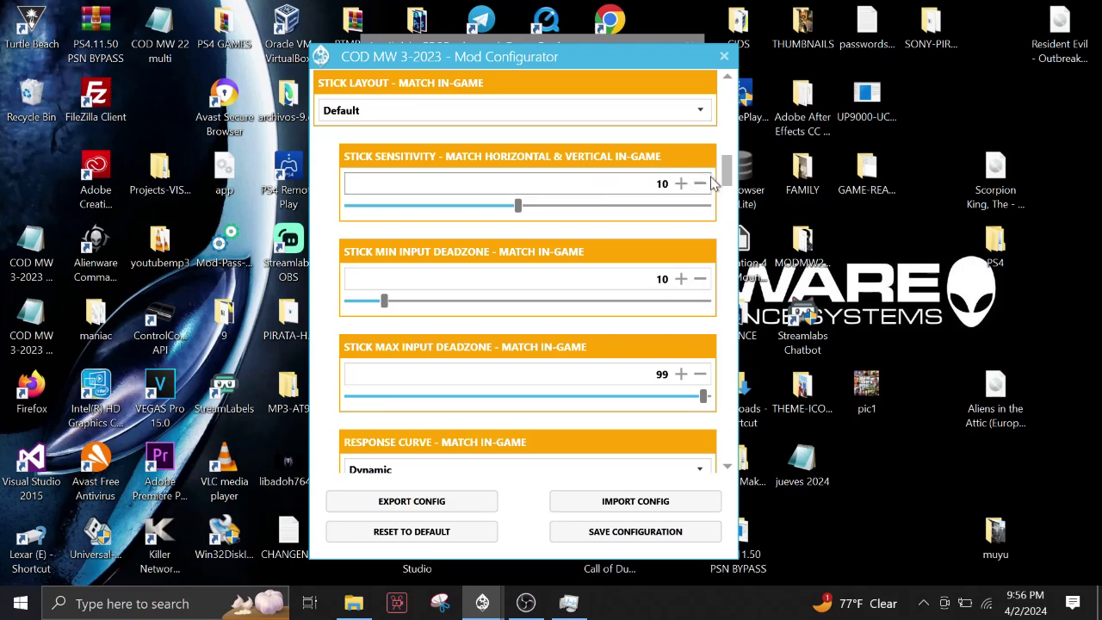
Choose Dynamic as the stick response curve.
drag(729, 172, 728, 187)
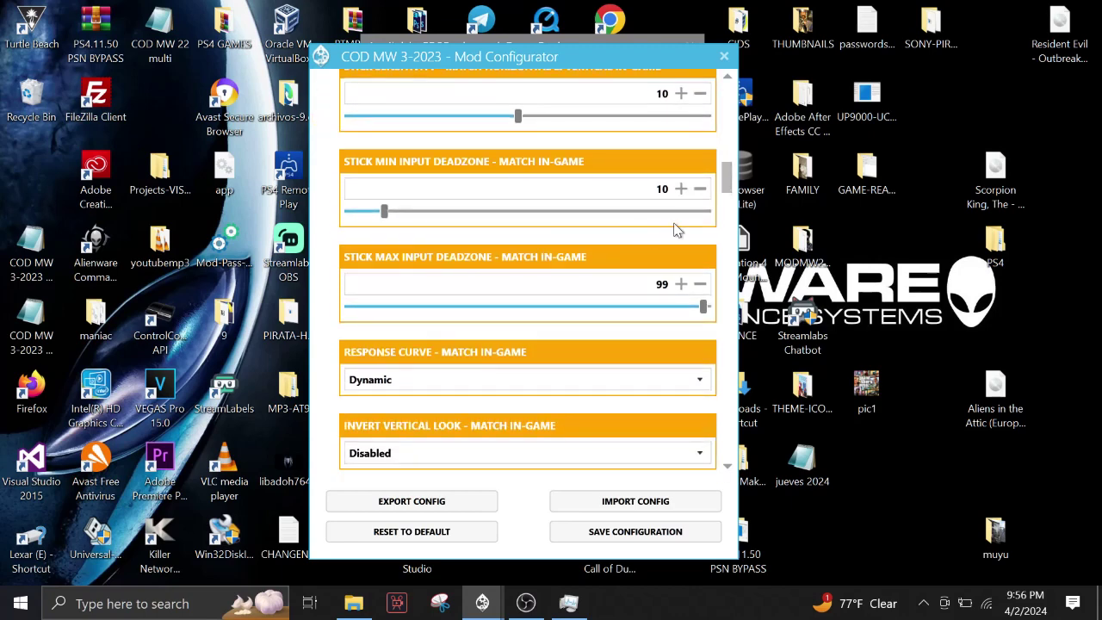
drag(728, 189, 728, 196)
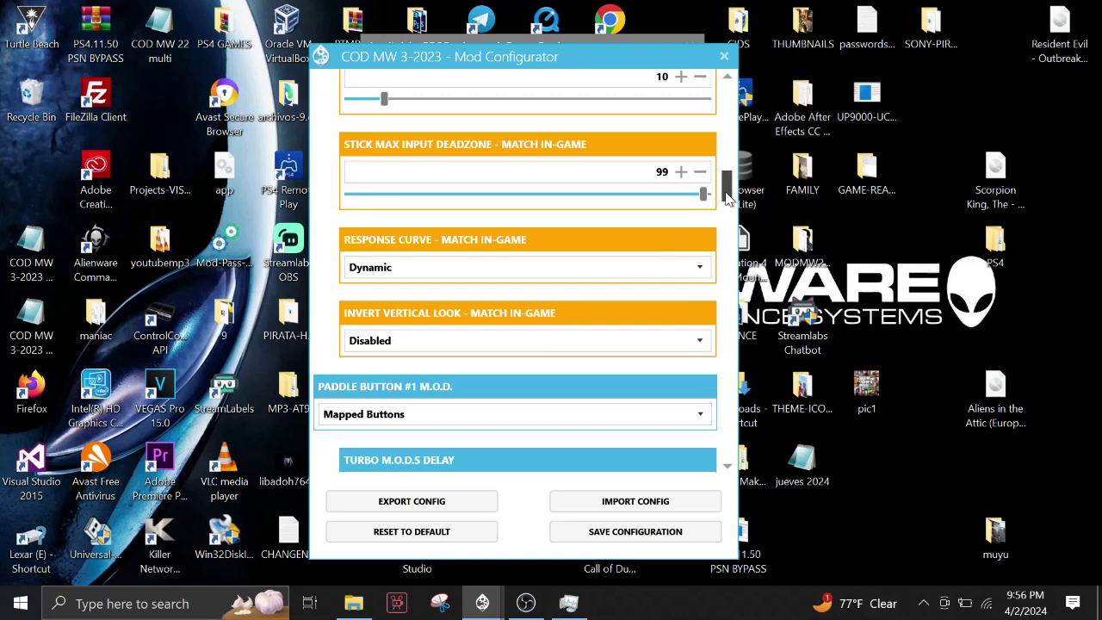
click(706, 270)
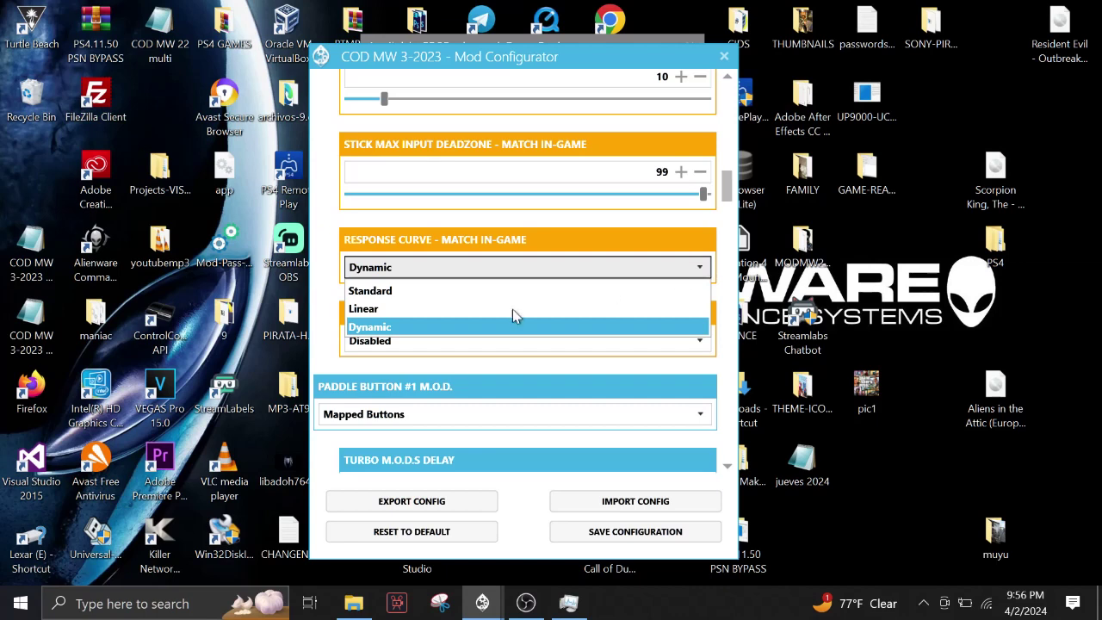
click(373, 329)
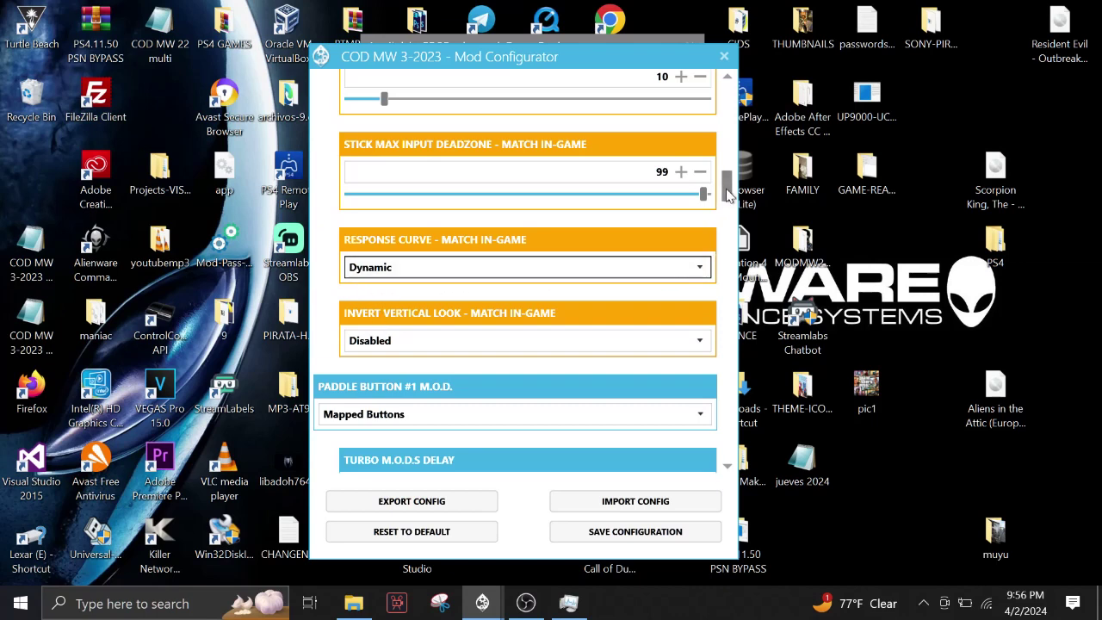
Review the M.O.D. choices and the description for Paddle Button #1.
scroll(722, 197, down, 3)
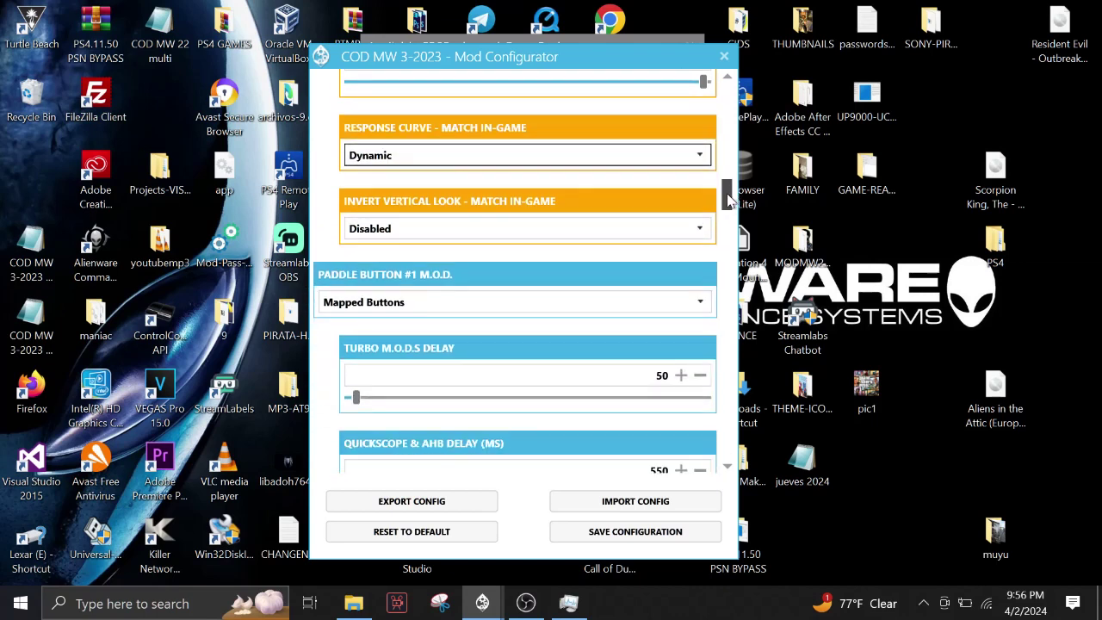
scroll(729, 199, down, 2)
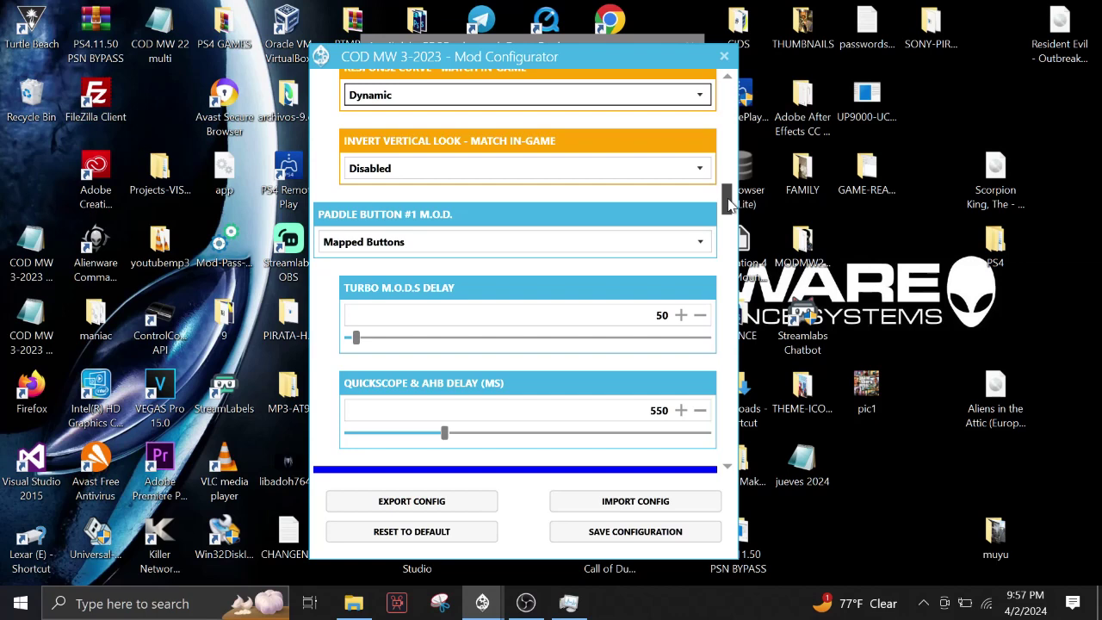
click(699, 243)
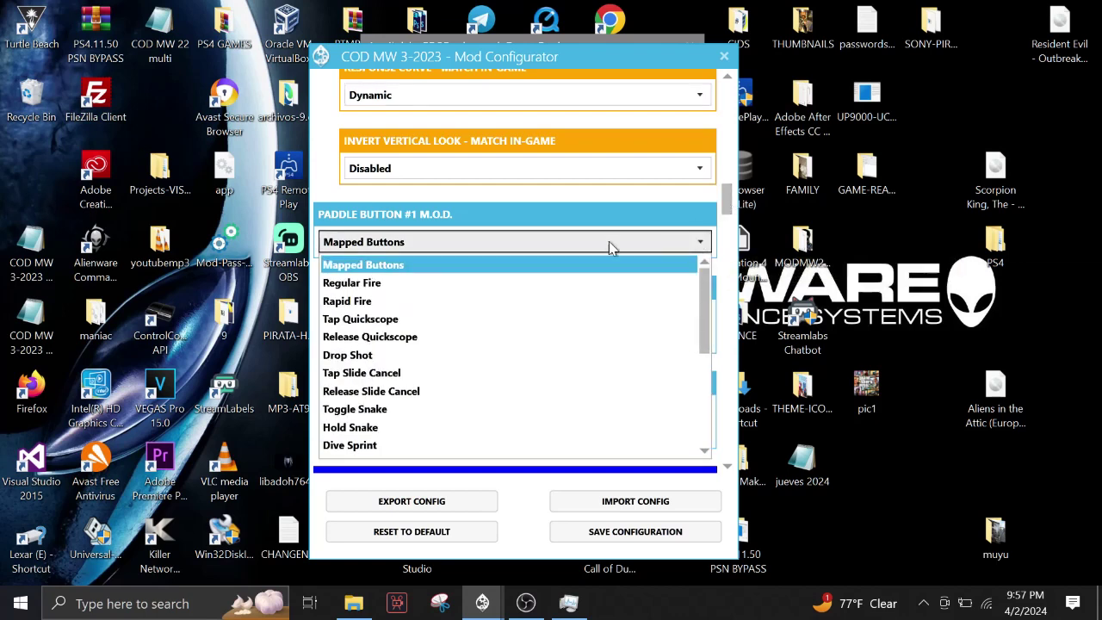
click(701, 250)
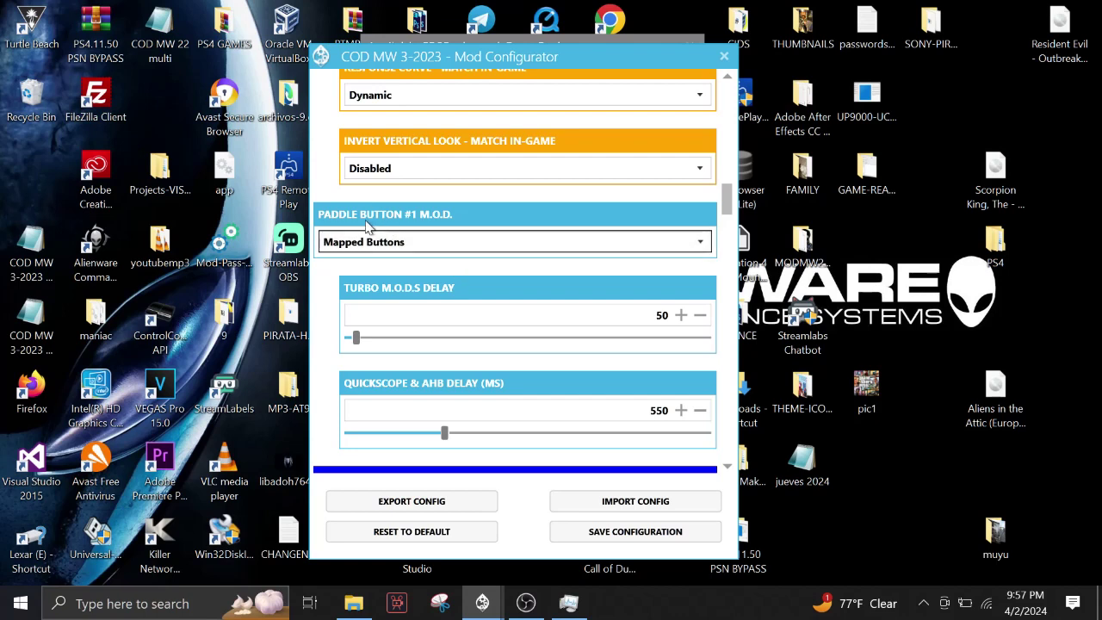
mouse_move(458, 236)
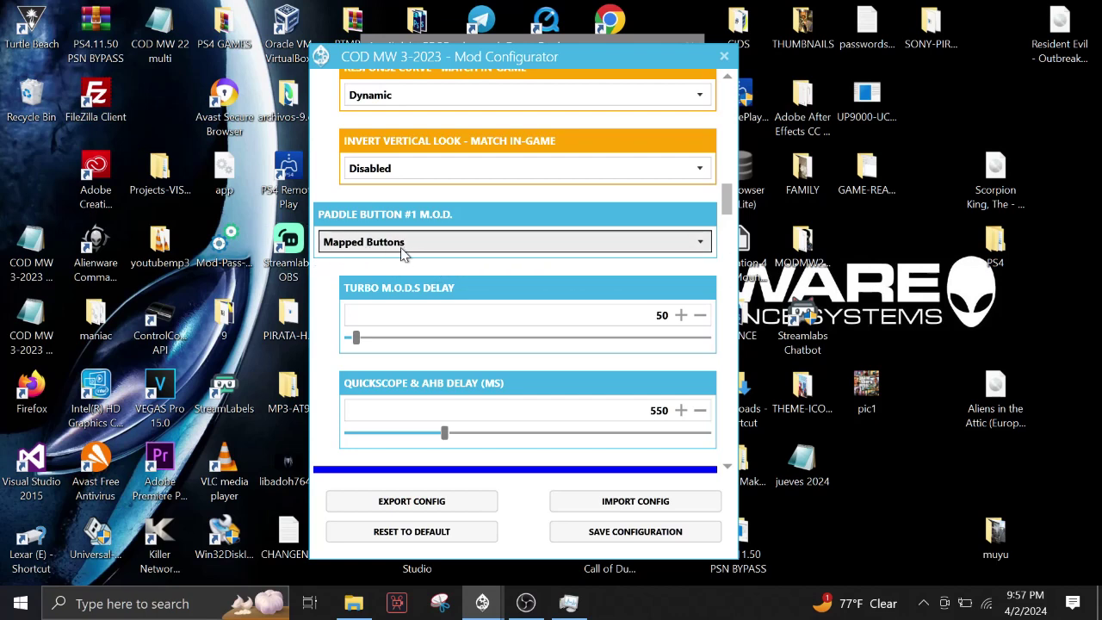
mouse_move(454, 258)
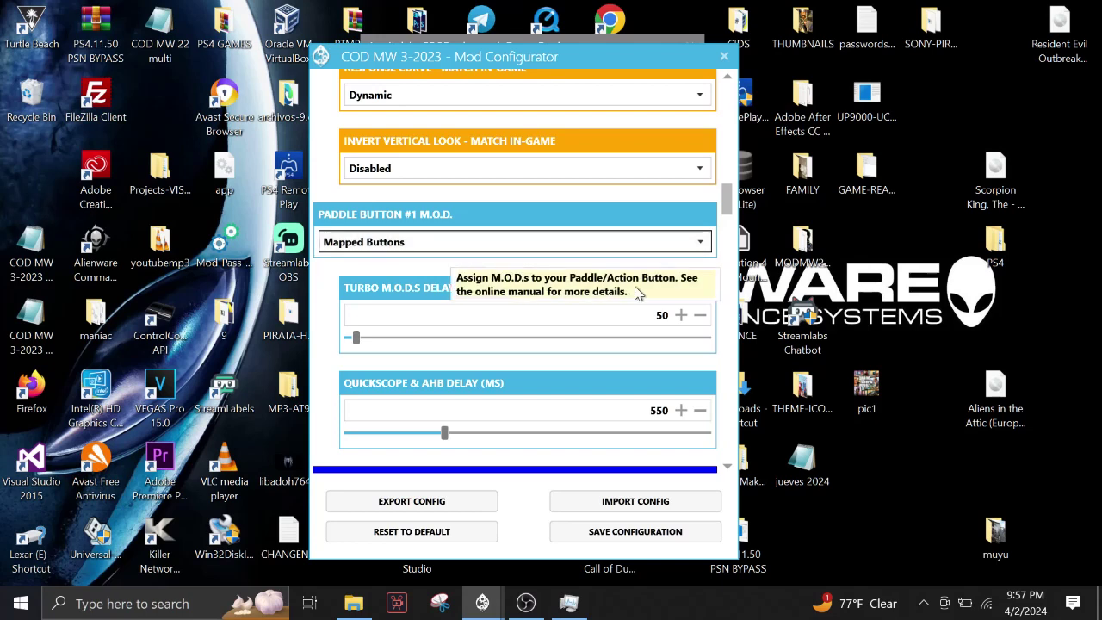
Look through the full list of M.O.D. choices for Paddle Button #2.
drag(728, 207, 732, 231)
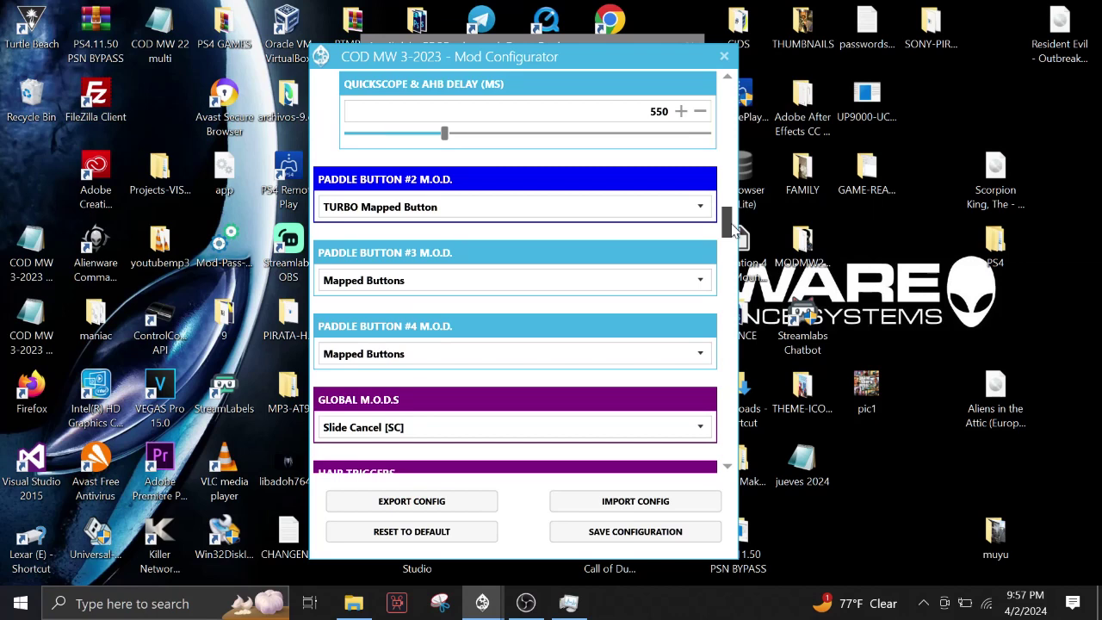
drag(732, 230, 733, 229)
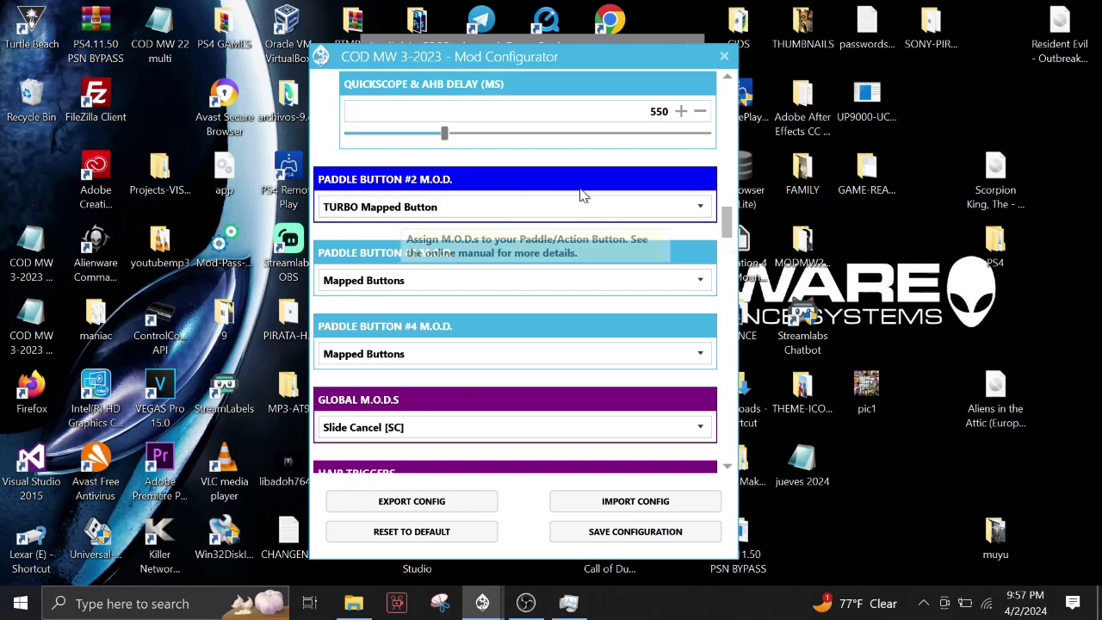
click(700, 207)
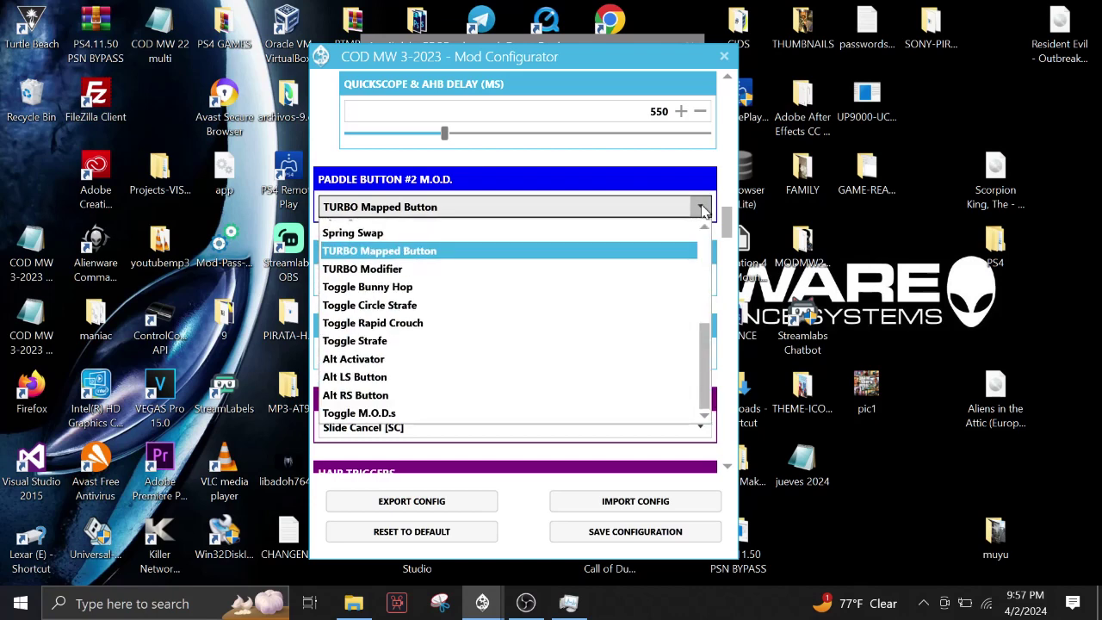
click(542, 266)
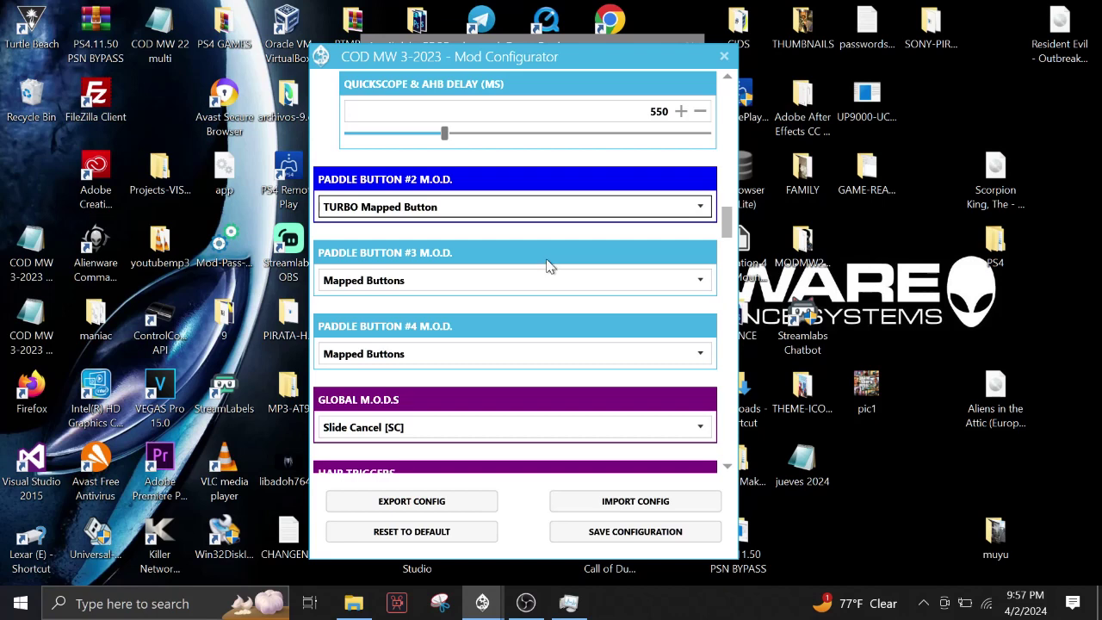
click(700, 209)
drag(706, 343, 707, 248)
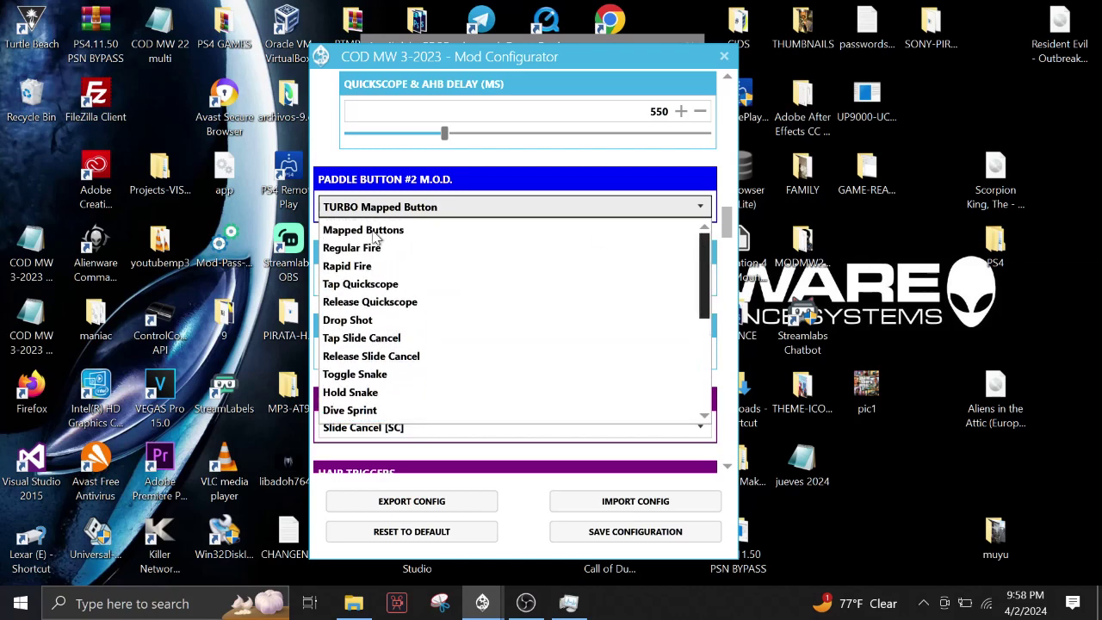
drag(697, 246, 579, 310)
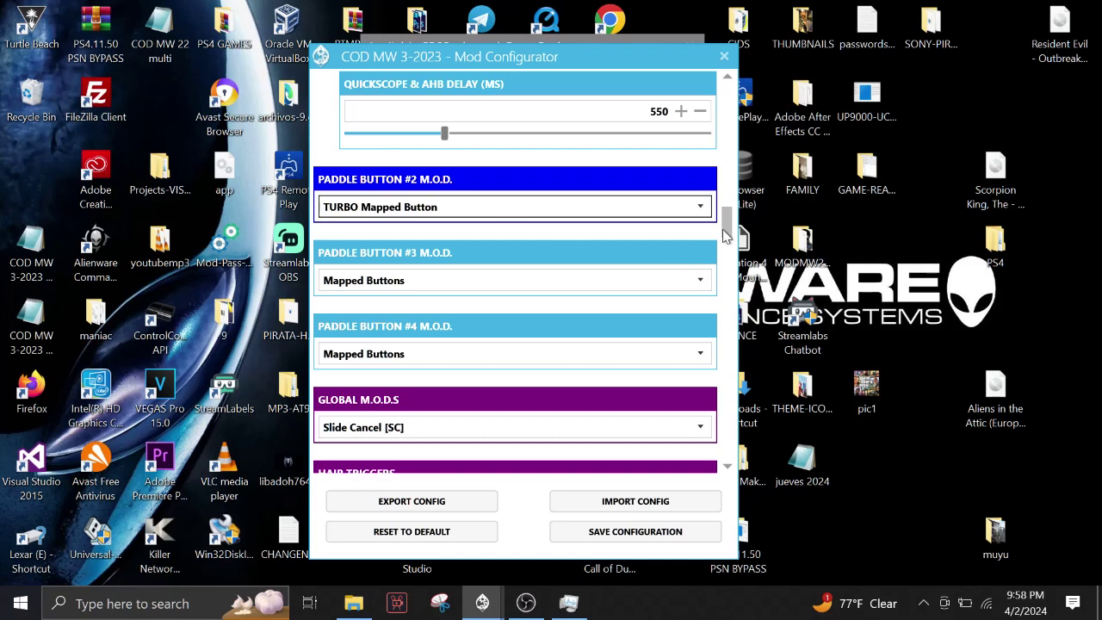
Set Global M.O.D.s to Slide Cancel [SC].
drag(728, 228, 728, 245)
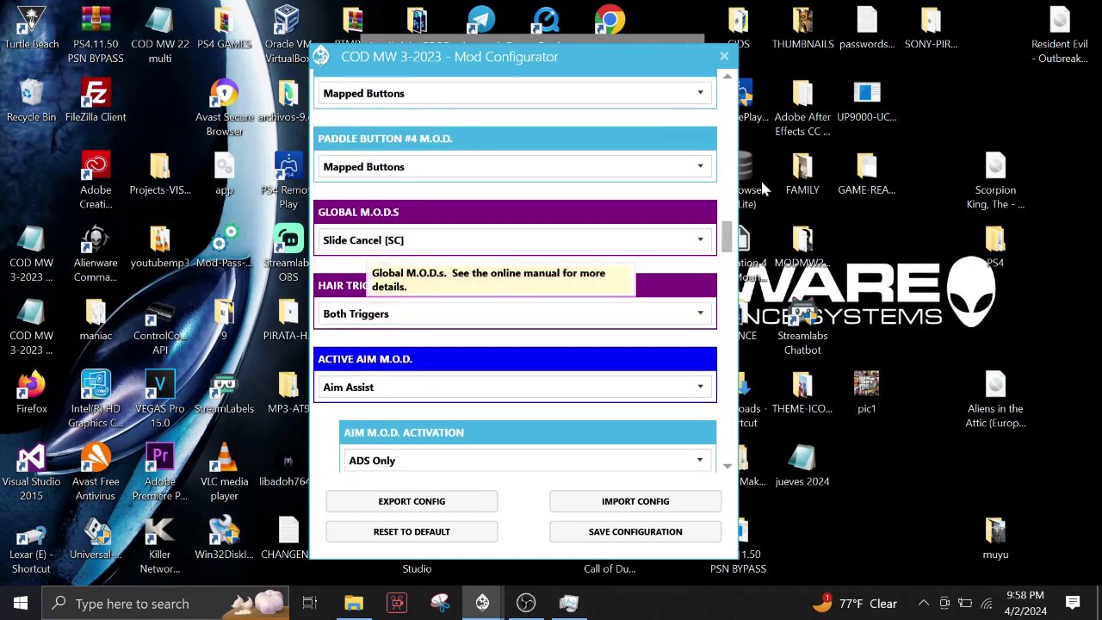
click(701, 244)
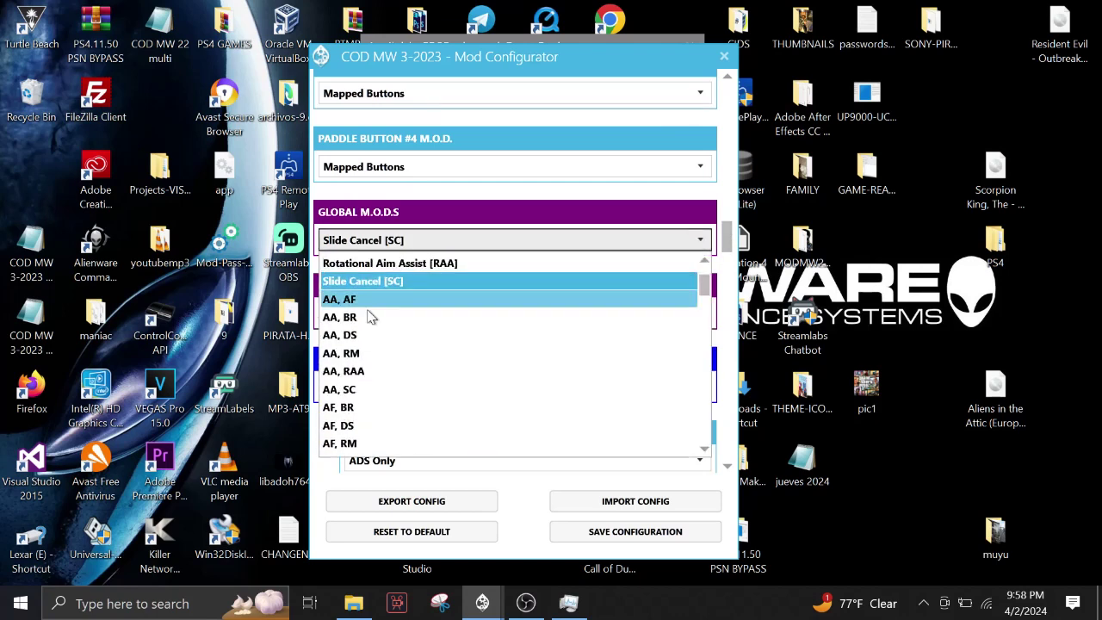
click(368, 284)
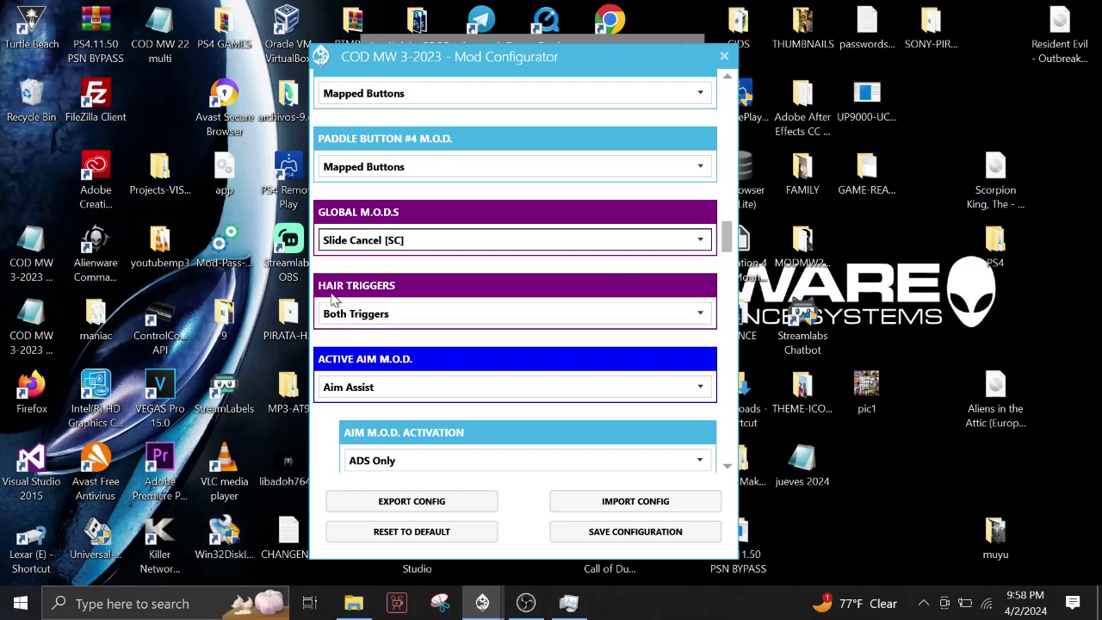
Set Hair Triggers to Both Triggers.
mouse_move(363, 316)
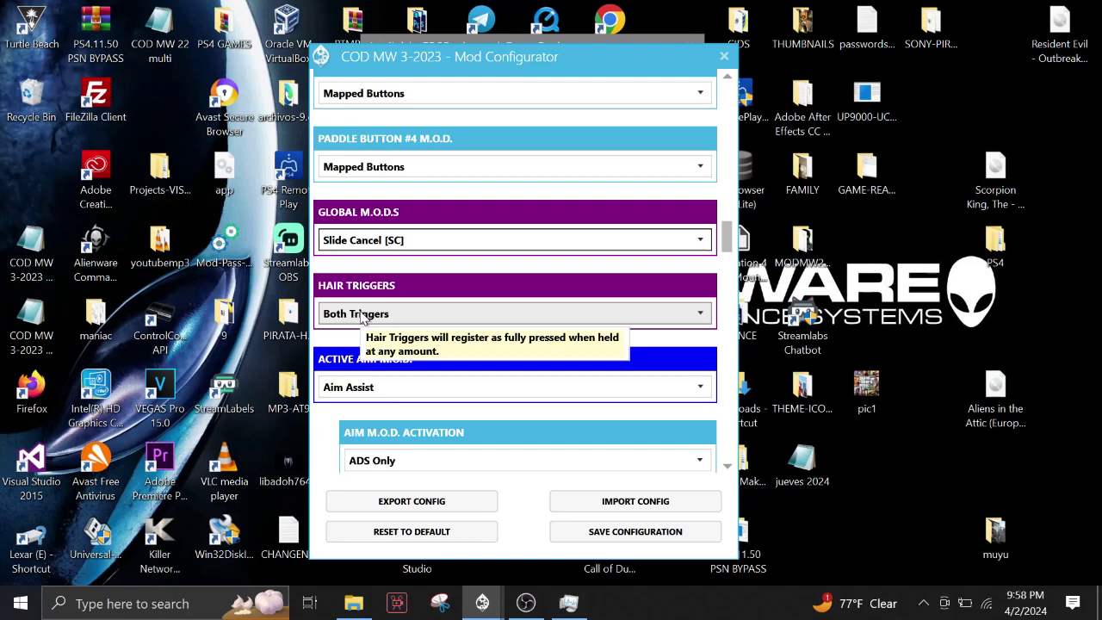
click(700, 316)
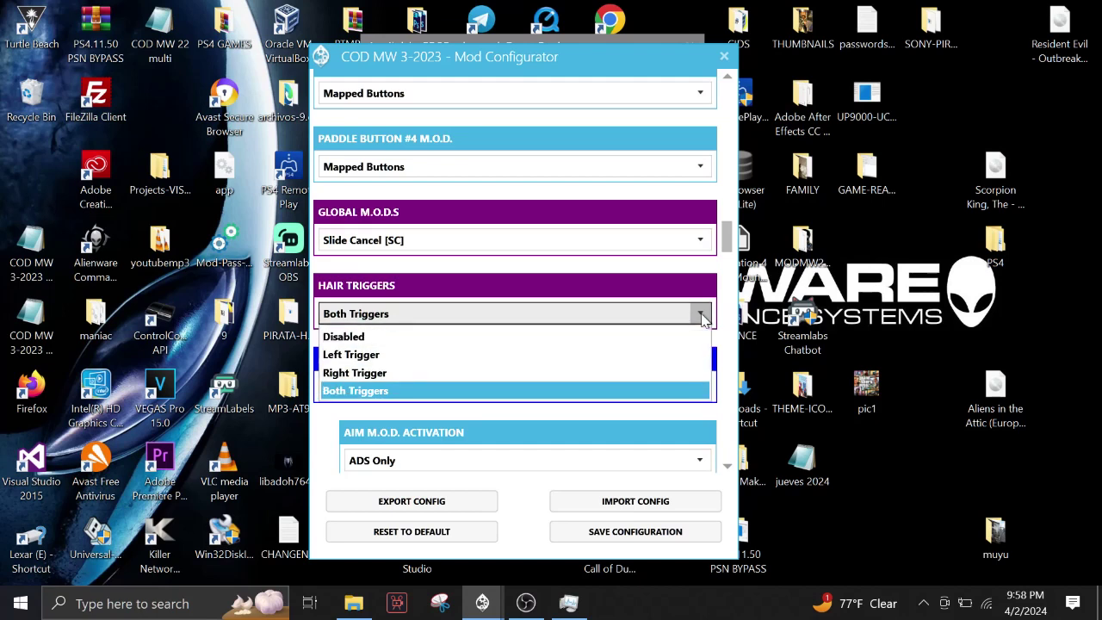
click(347, 393)
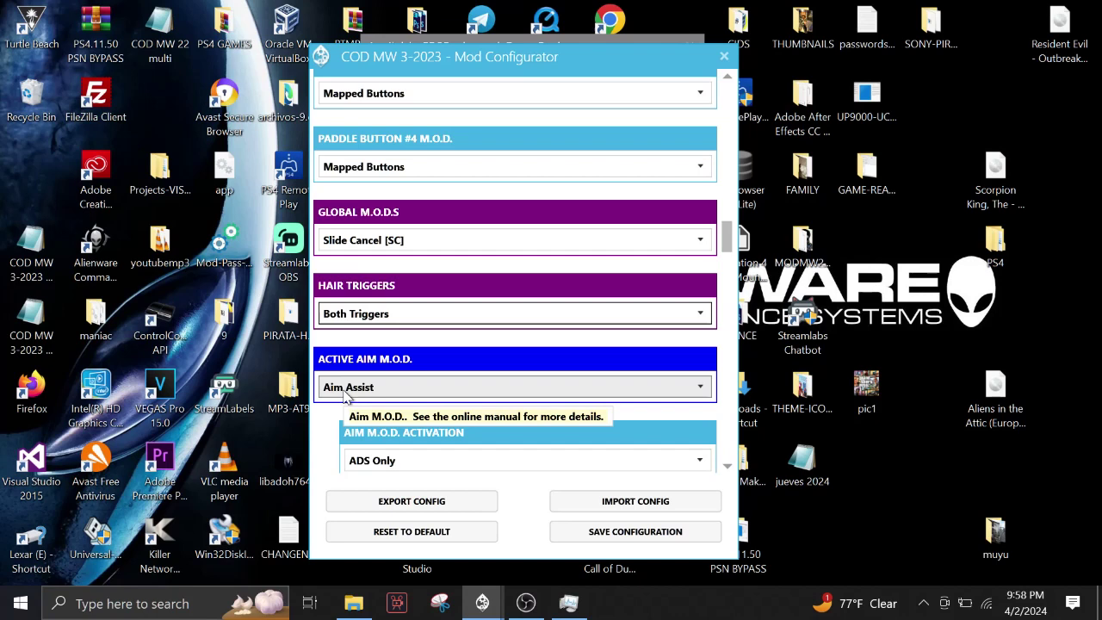
Set Active Aim M.O.D. to Aim Assist.
drag(730, 239, 730, 249)
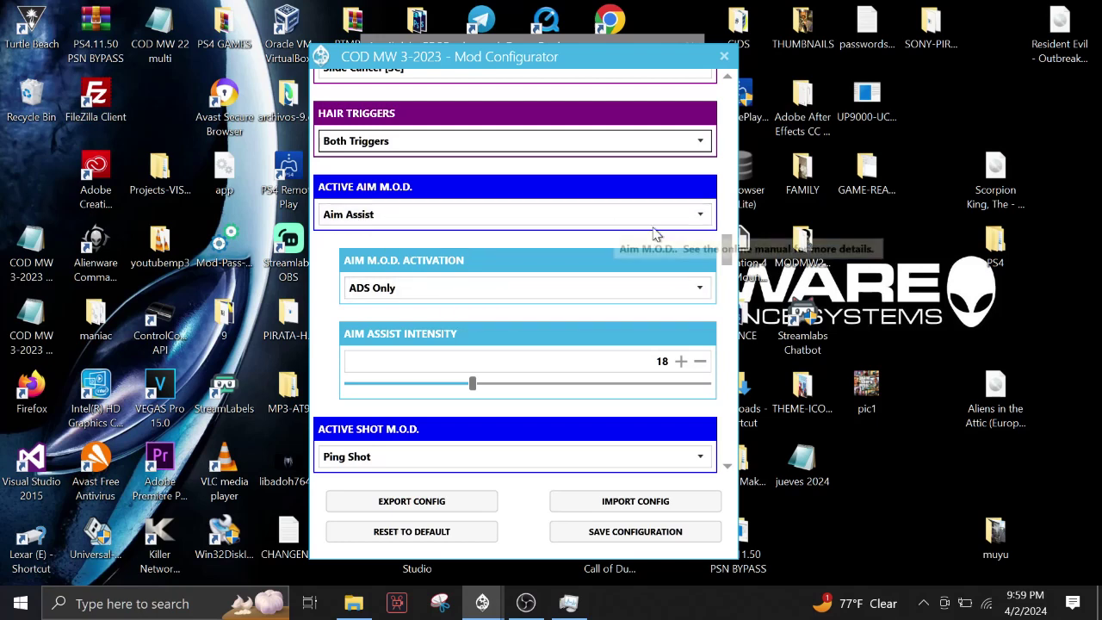
click(700, 217)
click(387, 399)
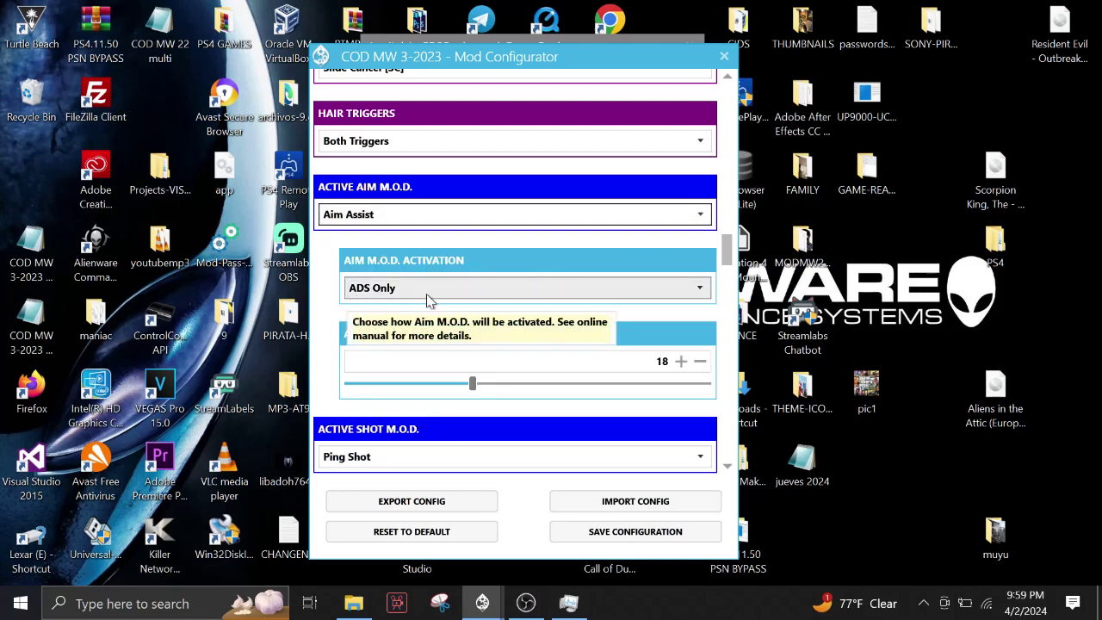
Set Weapon Swap Mode to Manual.
drag(728, 251, 727, 272)
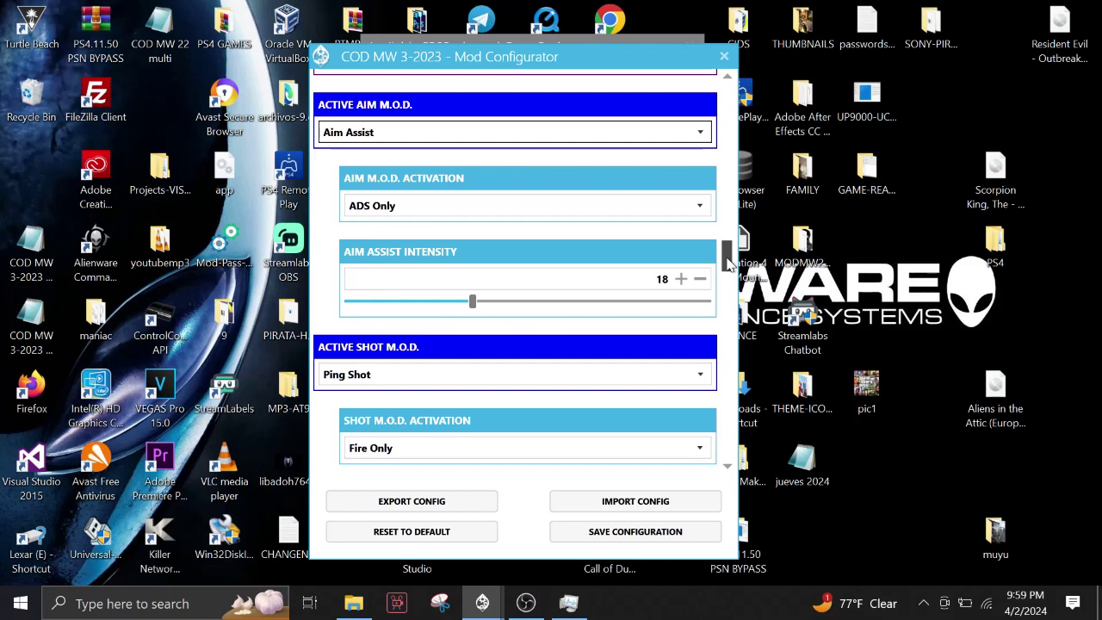
drag(729, 264, 729, 269)
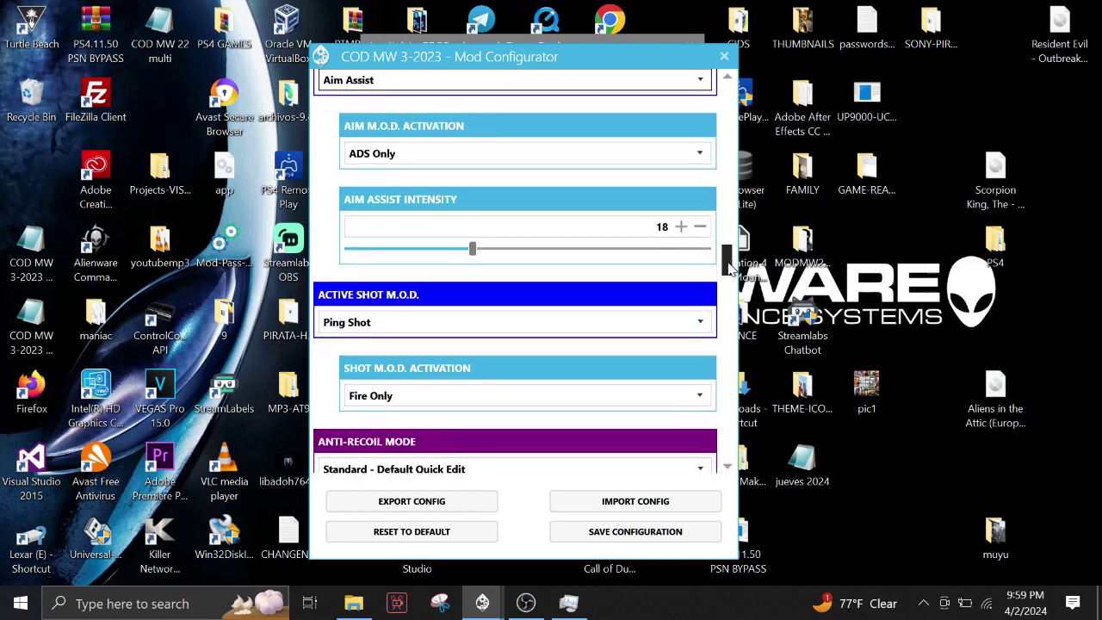
drag(730, 267, 729, 272)
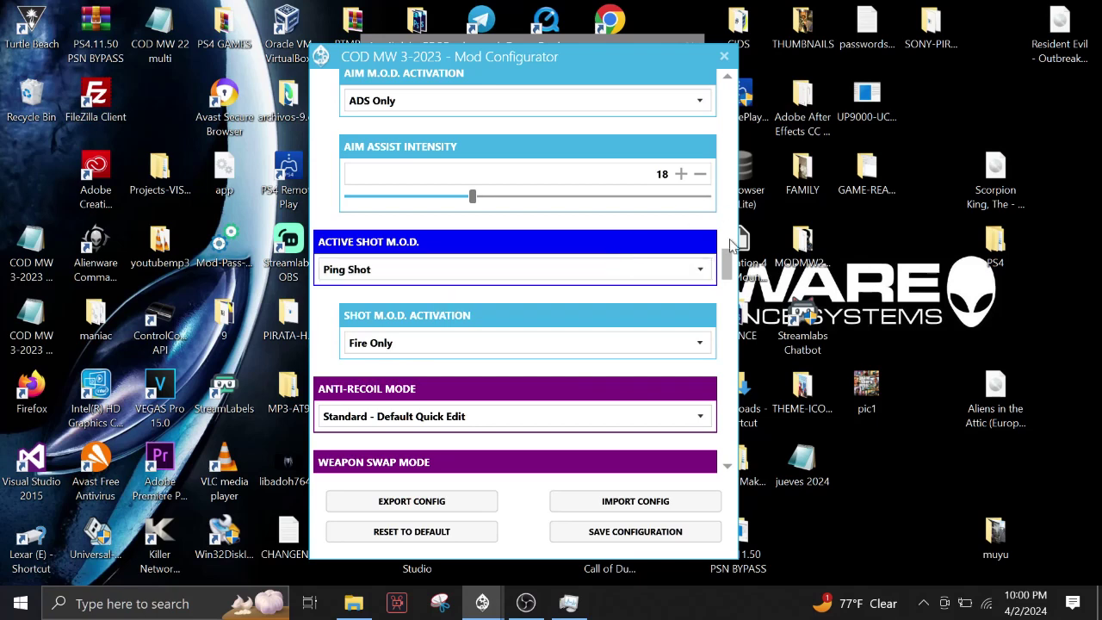
scroll(734, 288, down, 3)
scroll(733, 289, down, 1)
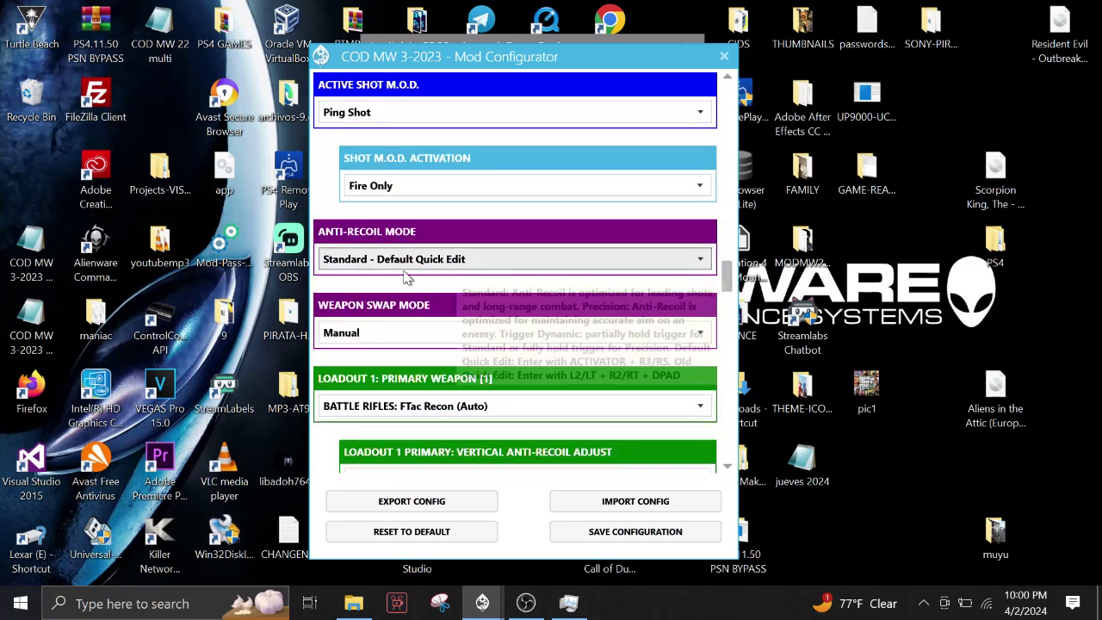
click(694, 334)
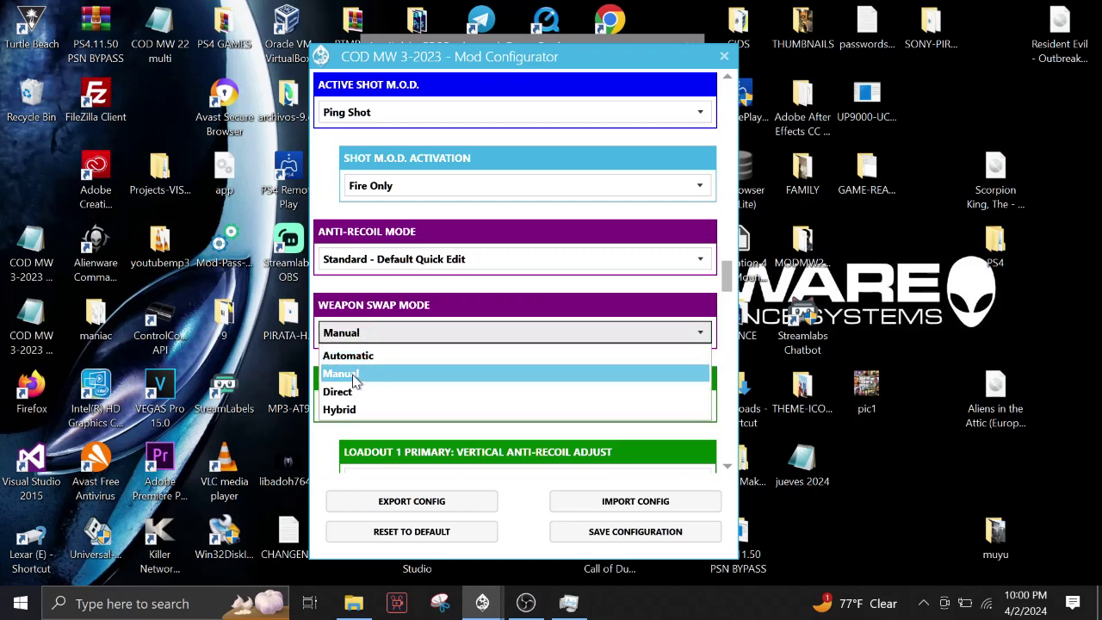
click(360, 379)
mouse_move(704, 334)
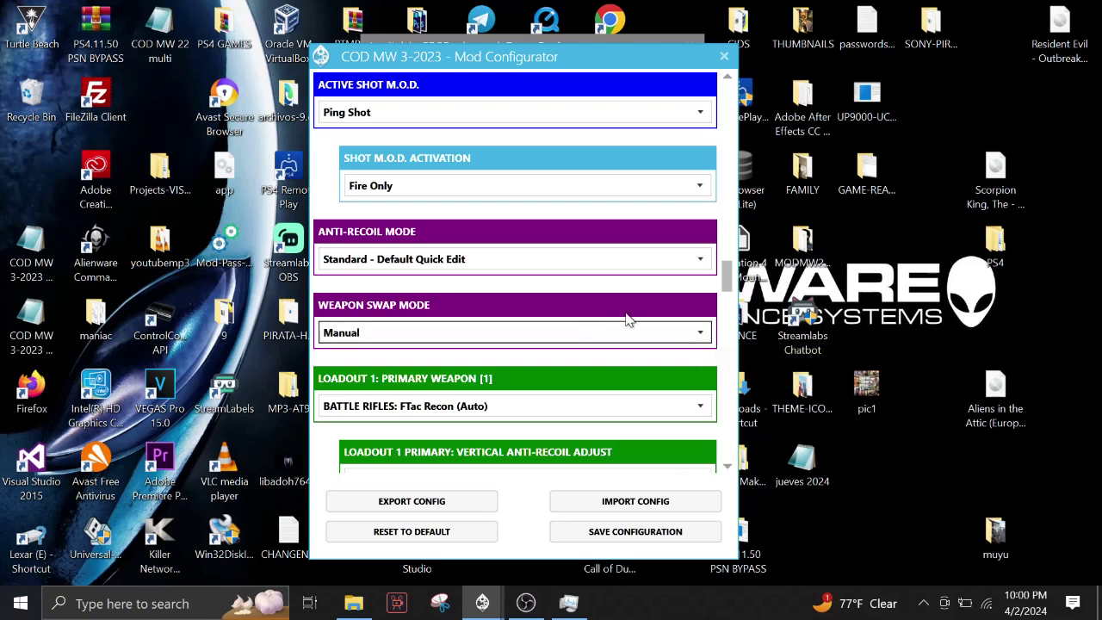
Review the Loadout 1 primary weapon choices and anti-recoil adjustments, and return to the beginning of the configuration settings.
drag(728, 274, 730, 289)
click(702, 287)
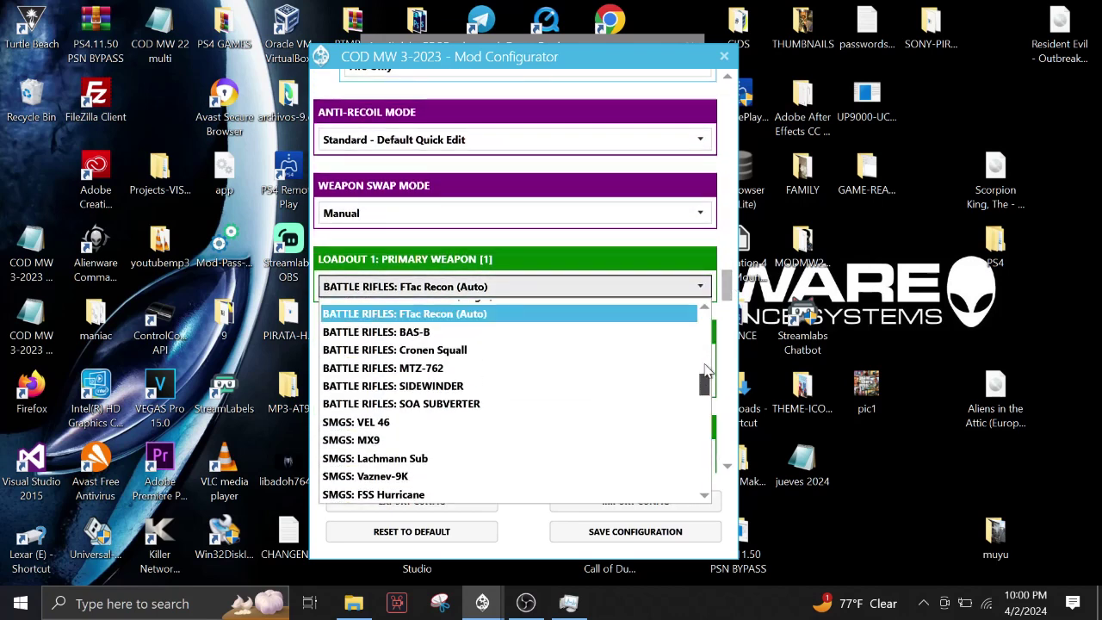
click(727, 291)
drag(728, 291, 727, 300)
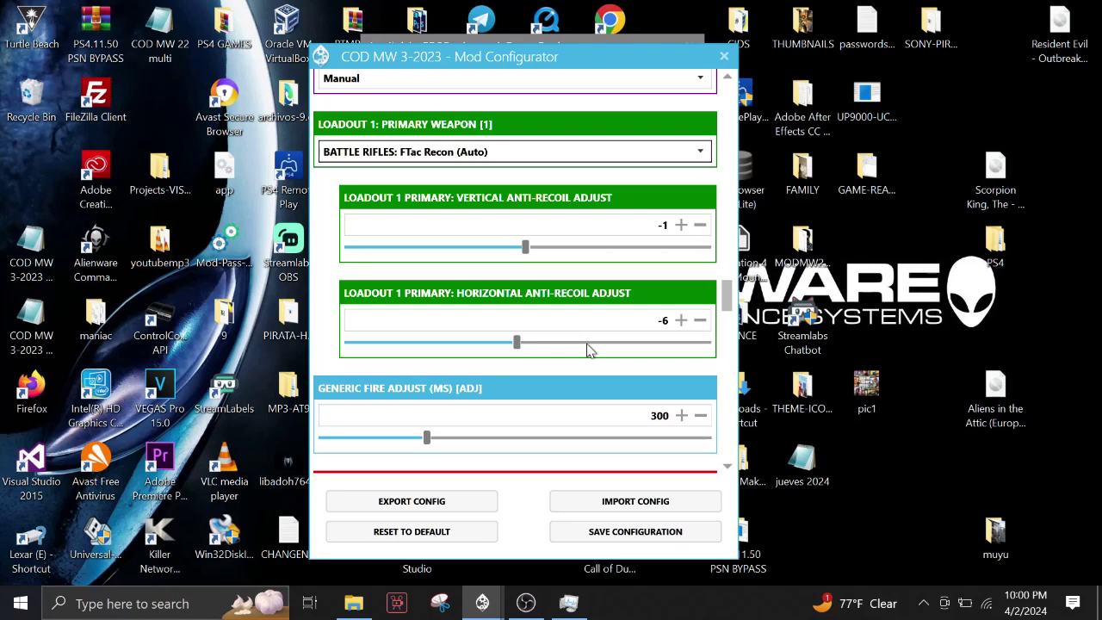
drag(729, 301, 728, 91)
click(728, 90)
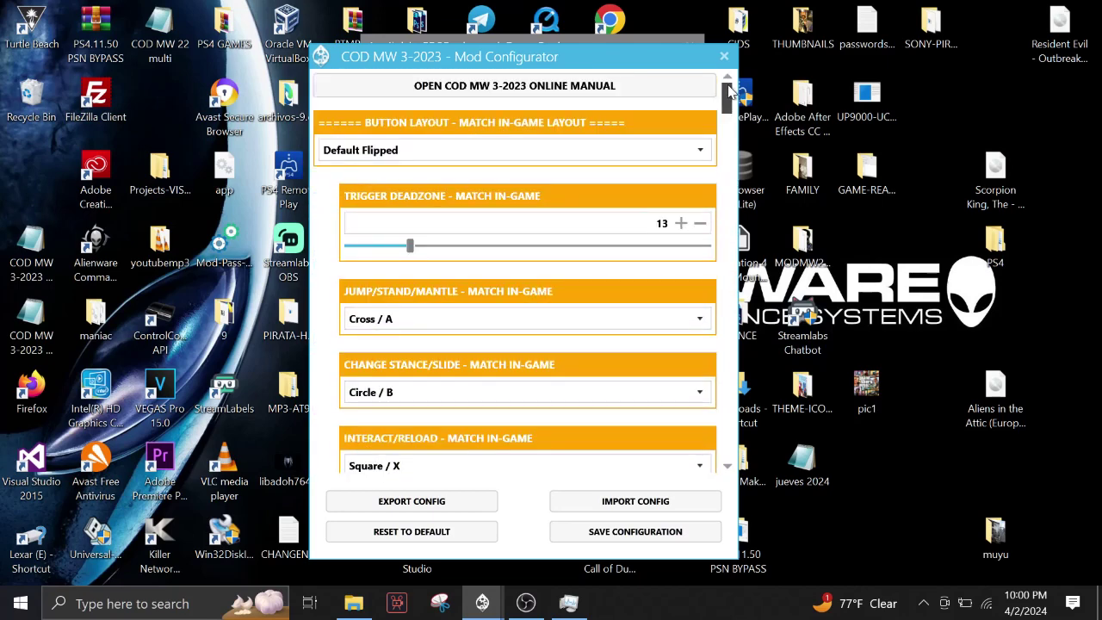